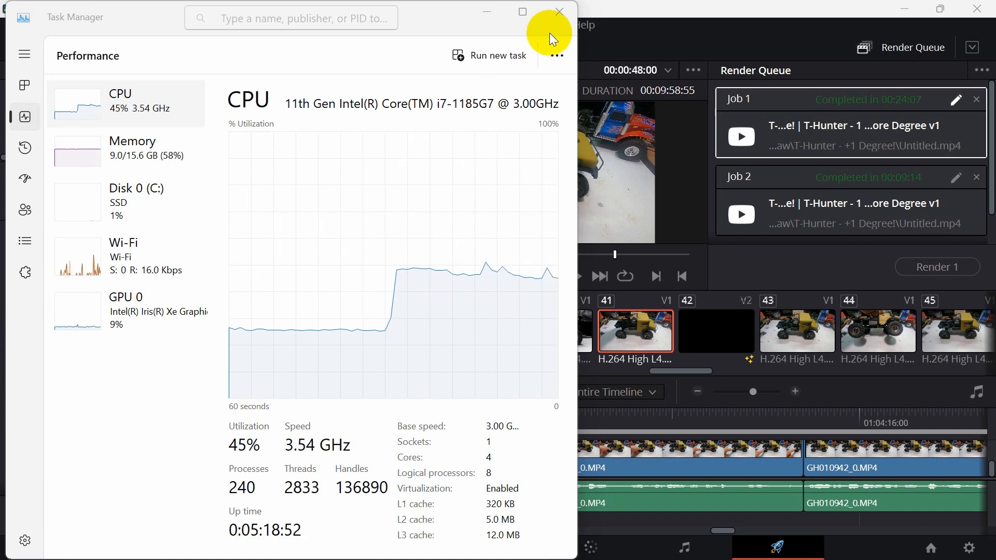
Close Task Manager to return to Resolve's Deliver page with the YouTube 1080p preset.
left_click(559, 12)
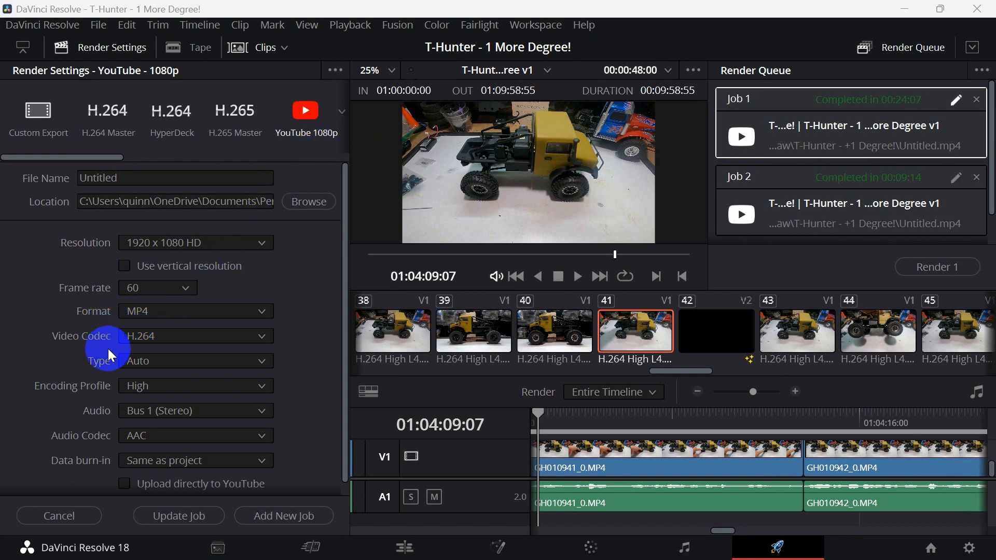
Review the Video Codec choices (H.264, H.265) and leave H.264 selected.
left_click(148, 340)
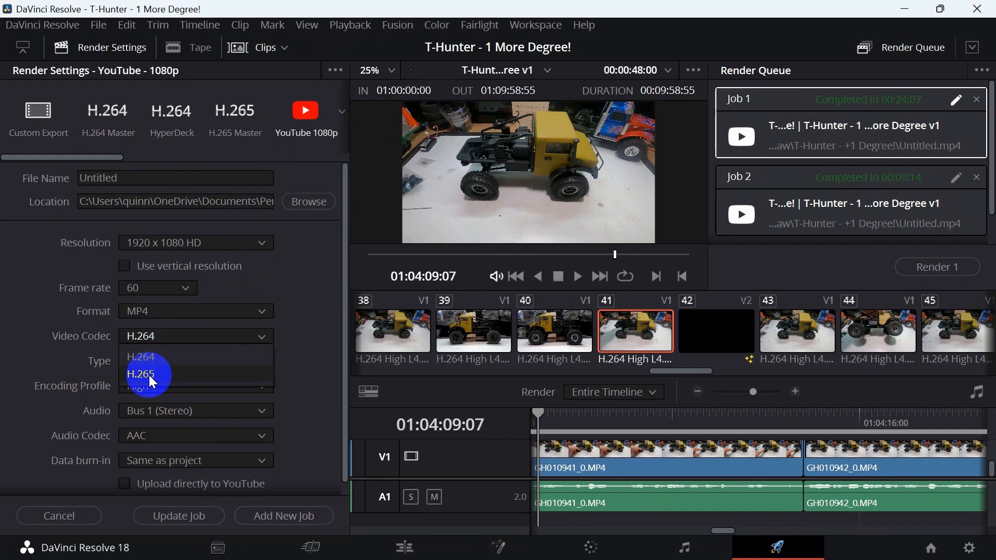
left_click(281, 294)
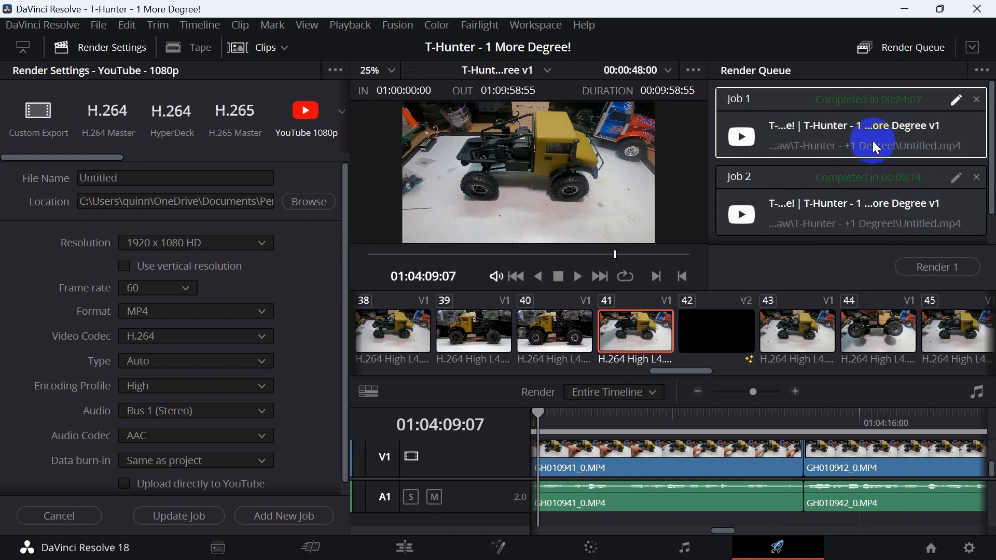
Discard Job 1's pending changes and load Job 2 (H.265, Main profile) for editing.
left_click(955, 100)
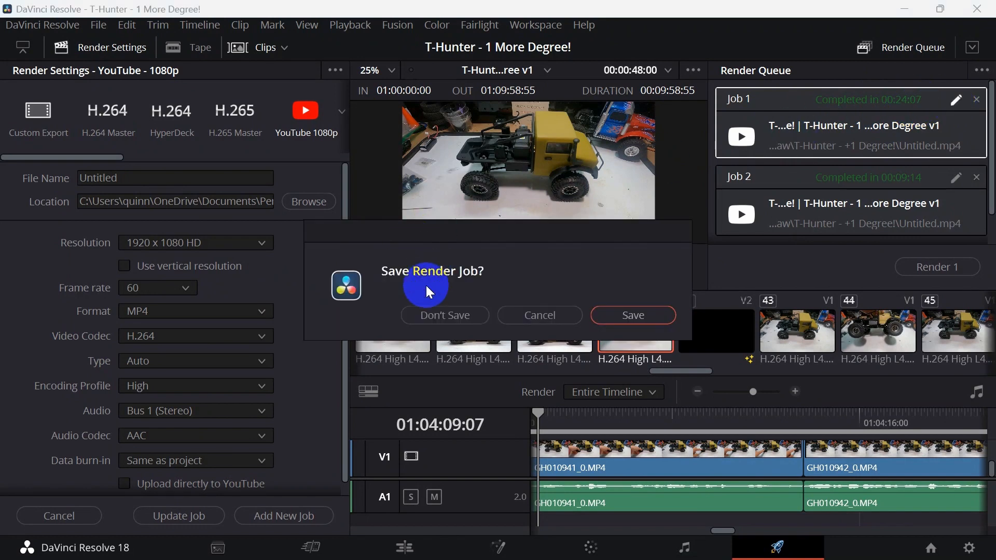
left_click(419, 313)
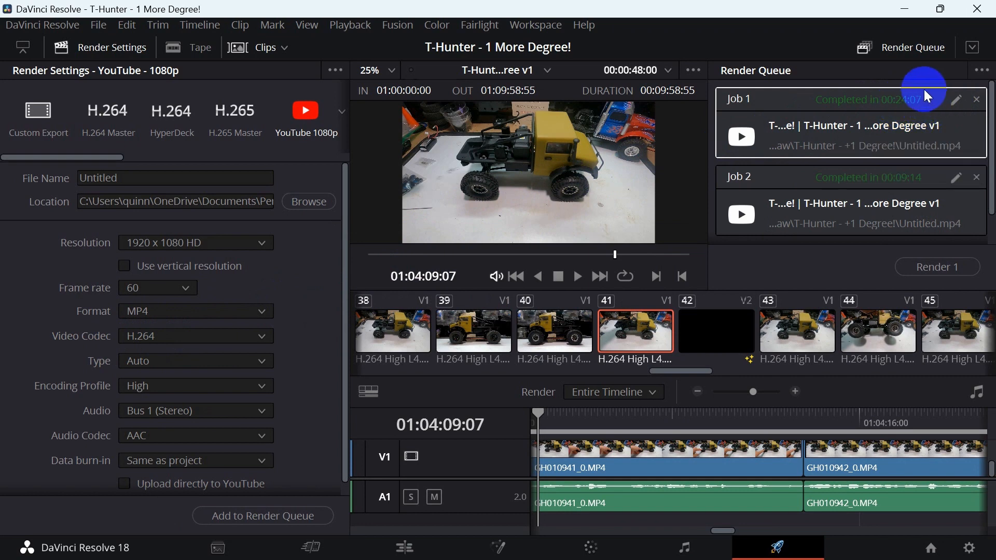
left_click(915, 181)
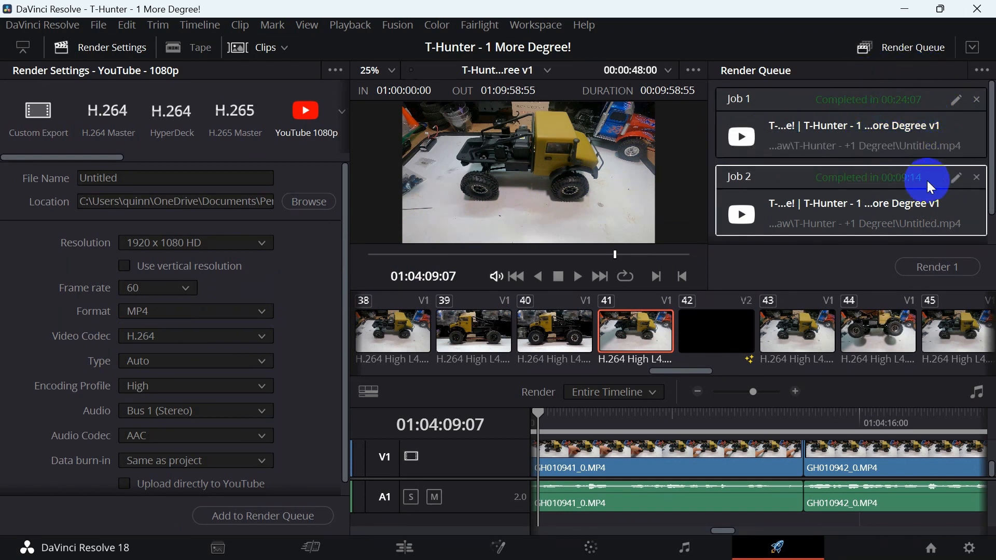
left_click(956, 178)
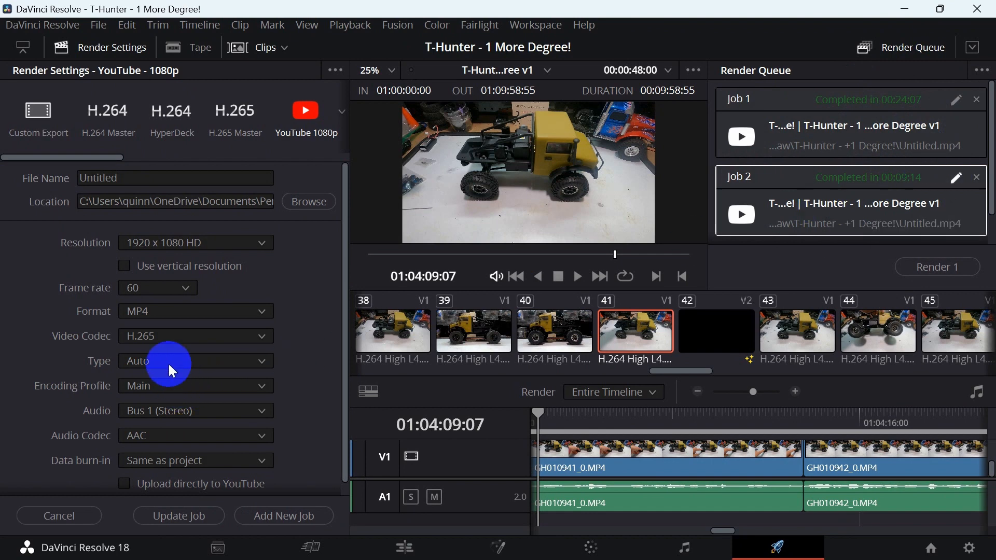